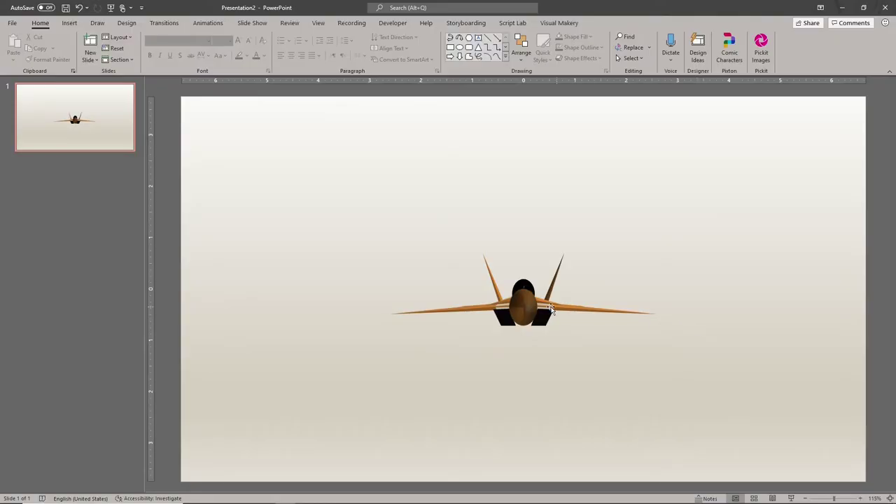
- Select the jet and open the 3-D Rotation presets list under Format Shape's Effects
click(529, 306)
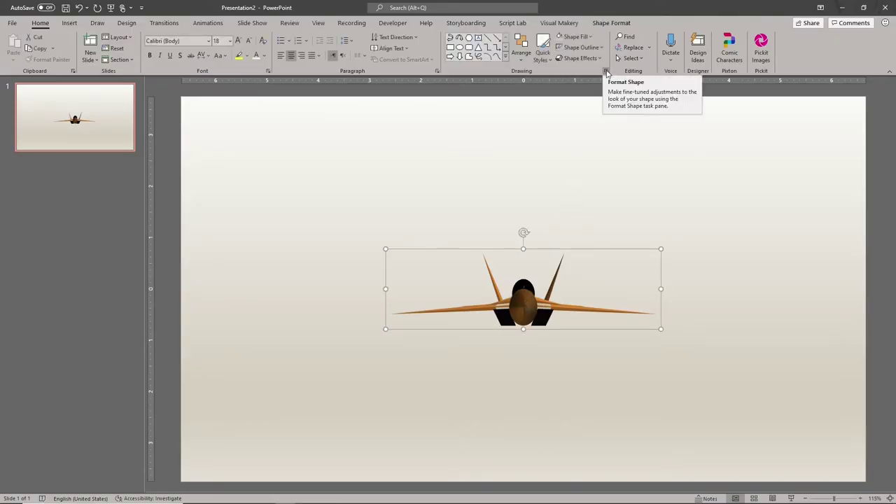
click(606, 71)
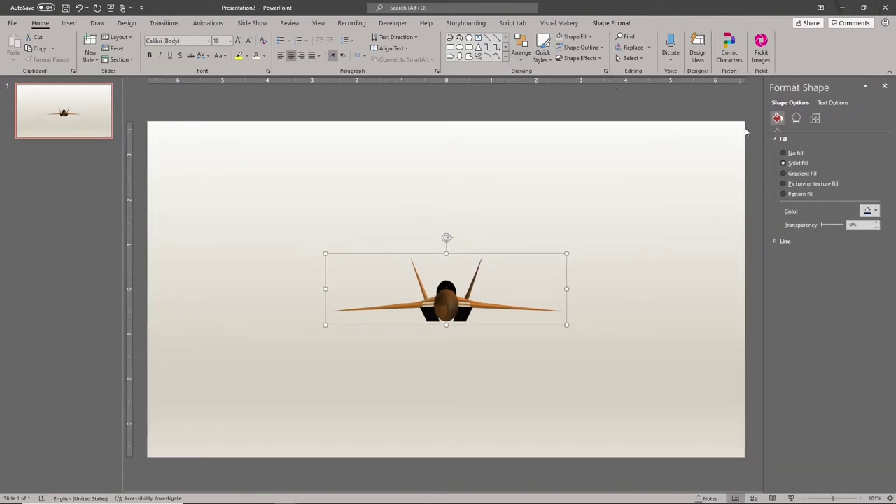
click(797, 119)
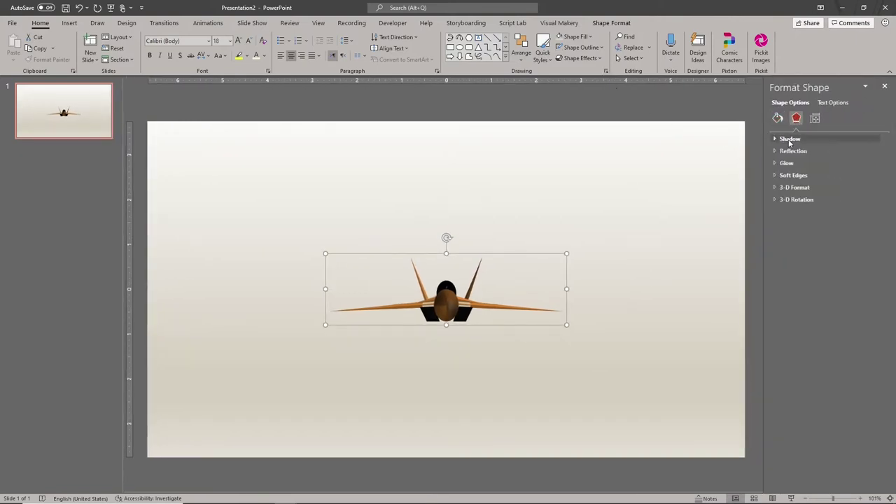
click(776, 201)
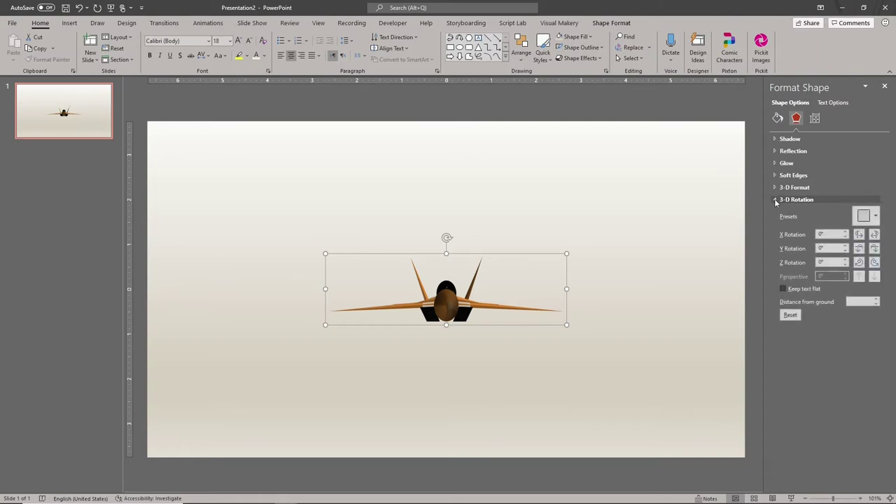
click(870, 220)
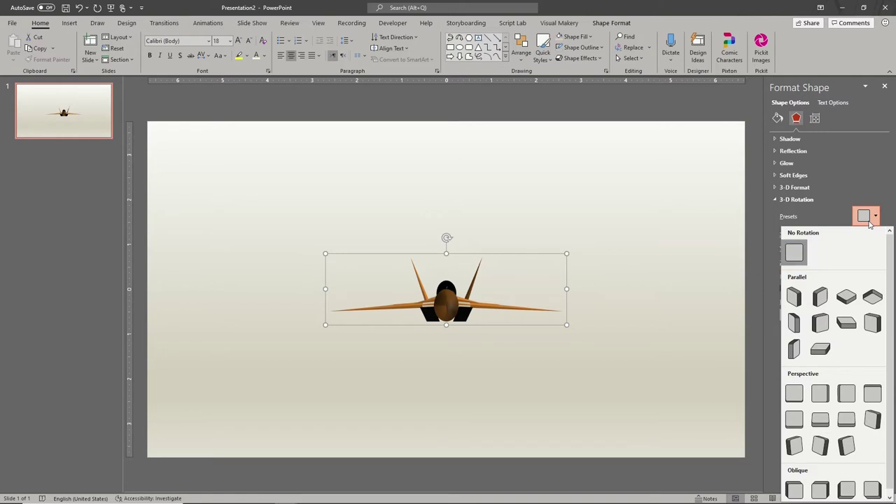
- Apply the Perspective: Front preset, then set X rotation 345°, Y rotation 15° and perspective 70°
click(796, 394)
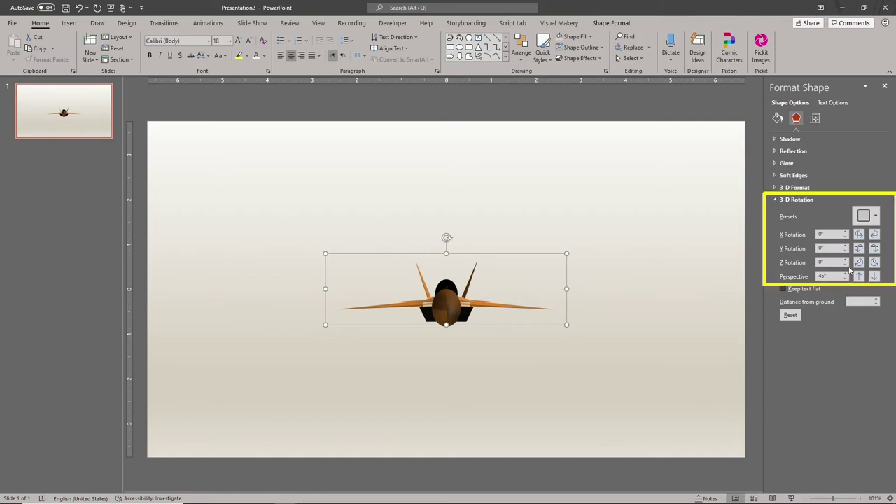
click(859, 236)
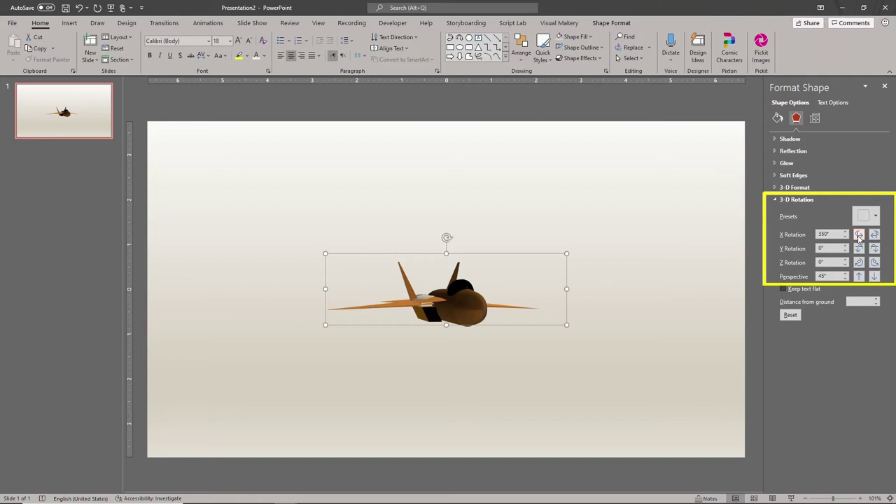
click(860, 236)
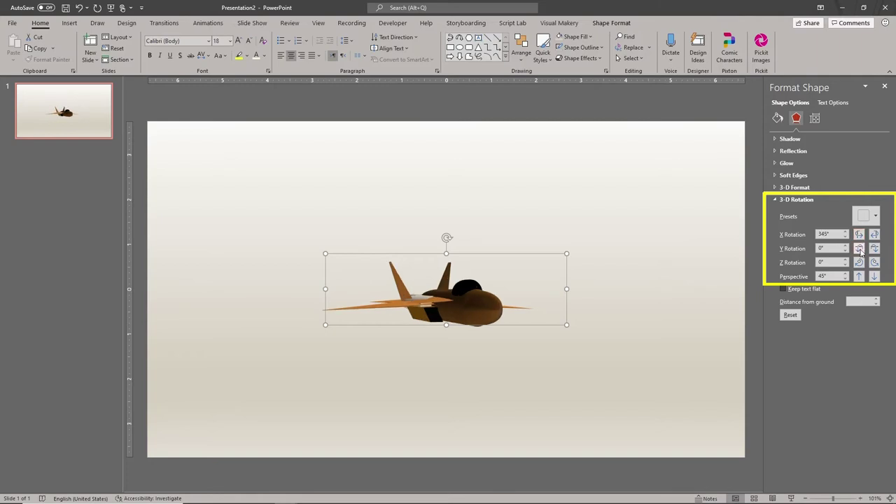
click(859, 249)
click(859, 249)
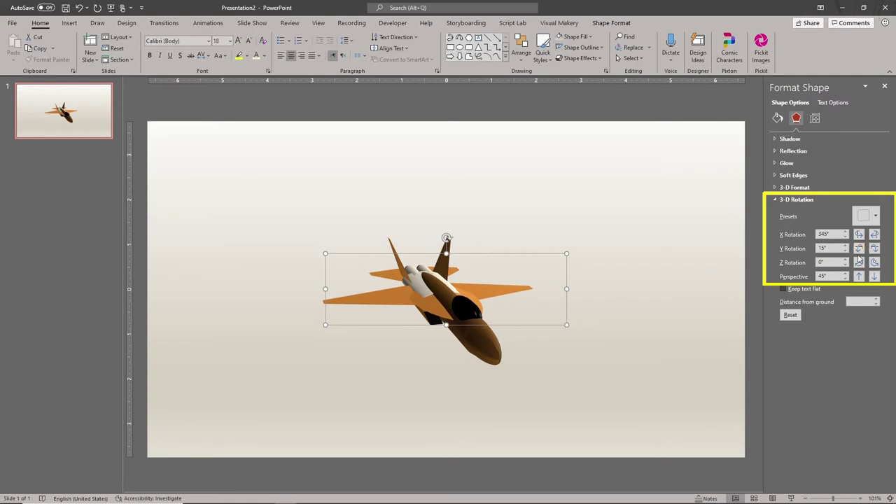
click(875, 276)
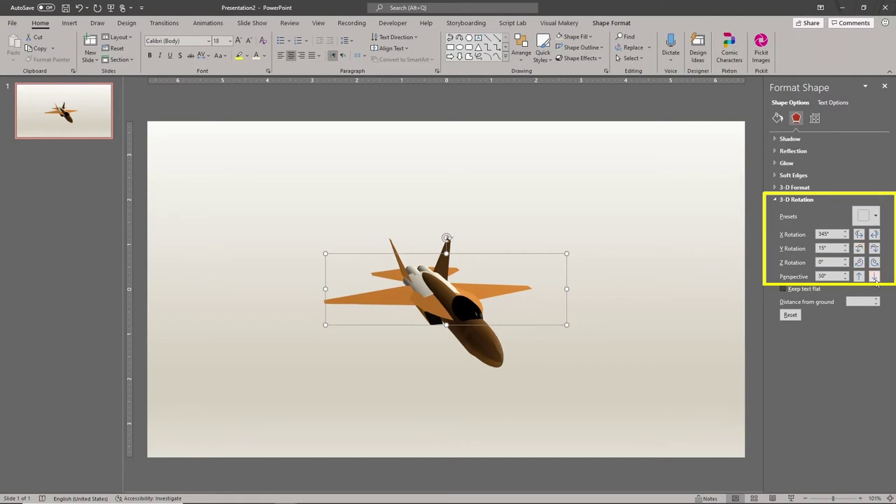
click(874, 276)
click(875, 276)
click(875, 277)
click(875, 277)
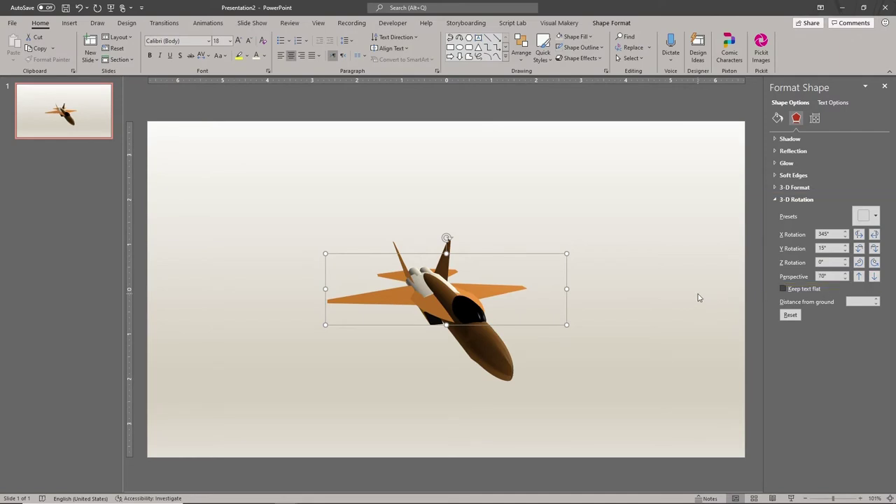
- Launch Turntable Lite from the Visual Makery tab and move its dialog left, clear of the jet
click(571, 26)
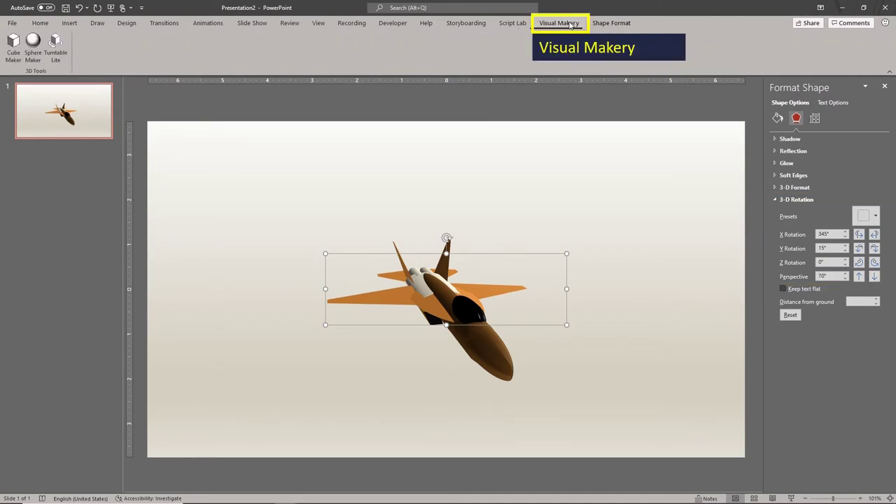
click(56, 43)
drag(456, 167, 251, 180)
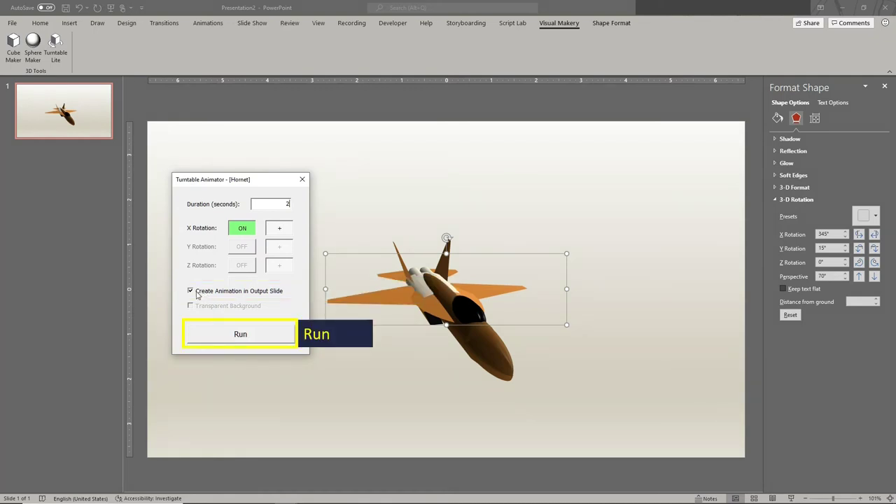
- Run the turntable to build slide 2, then review and preview its Appear/Disappear effects
click(241, 336)
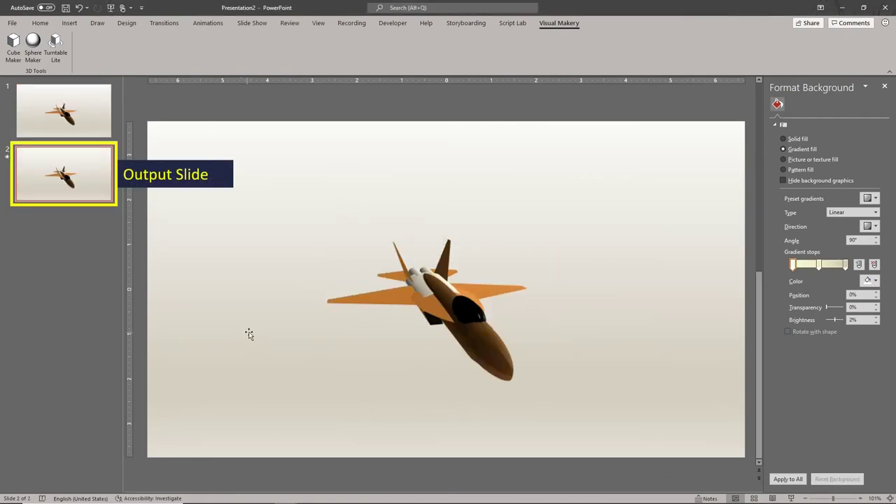
click(203, 25)
click(713, 40)
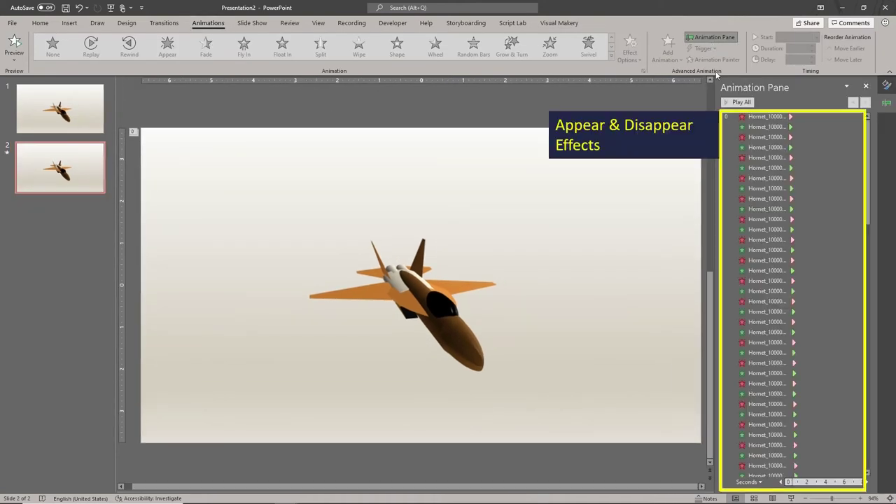
drag(868, 161, 855, 141)
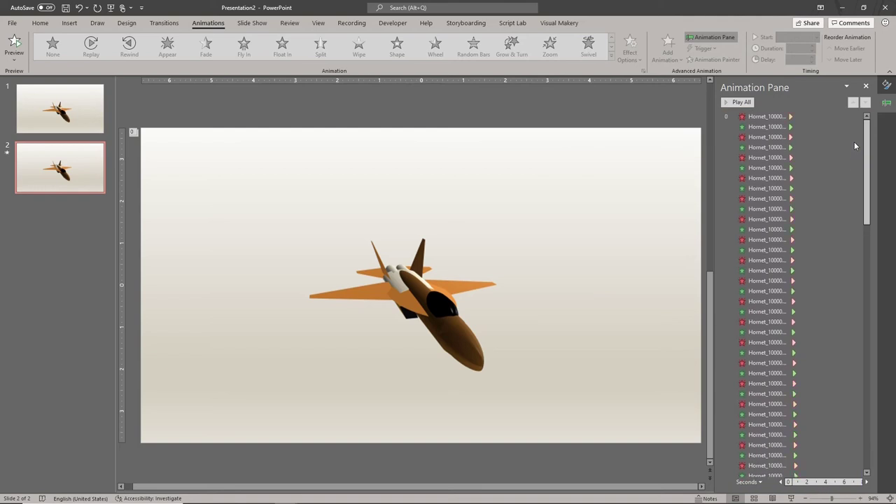
click(14, 42)
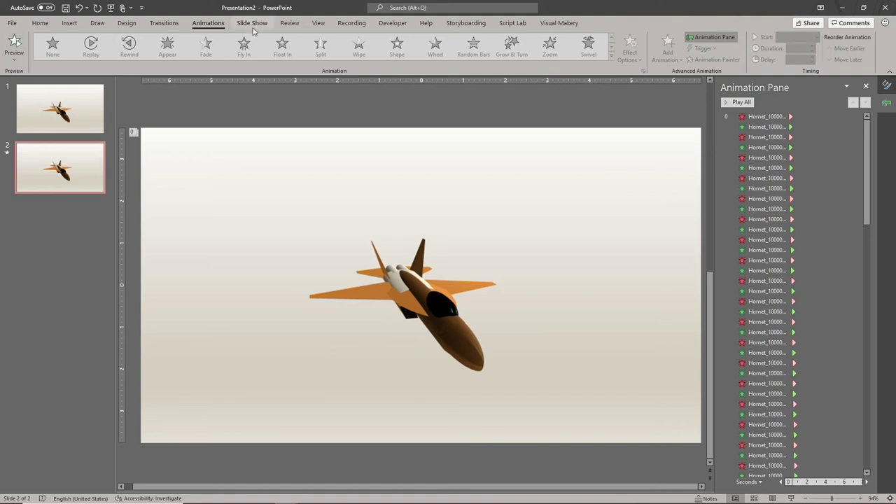
- Make slide 2 advance after 00:00.00, hide slide 1, and go to File > Export
click(171, 25)
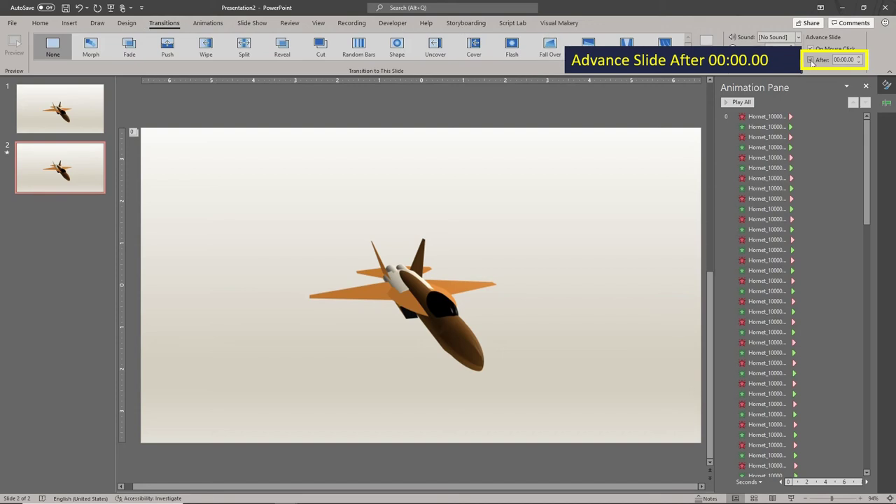
click(811, 60)
click(90, 117)
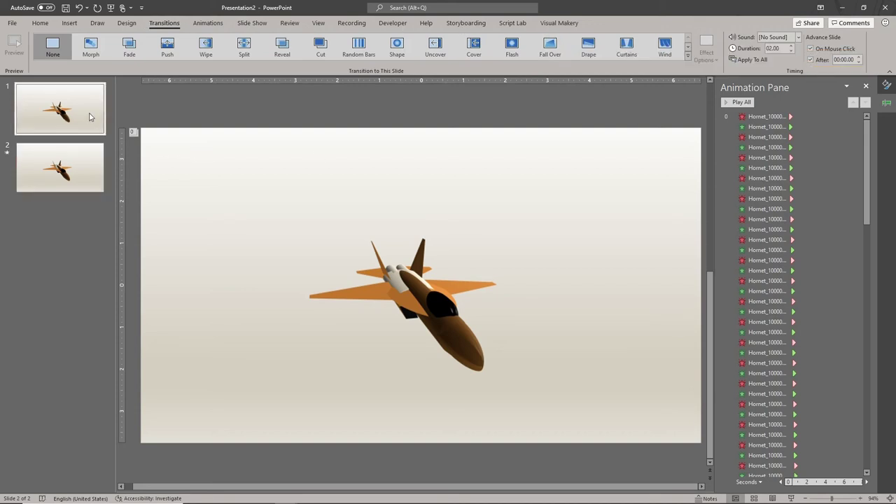
right_click(89, 115)
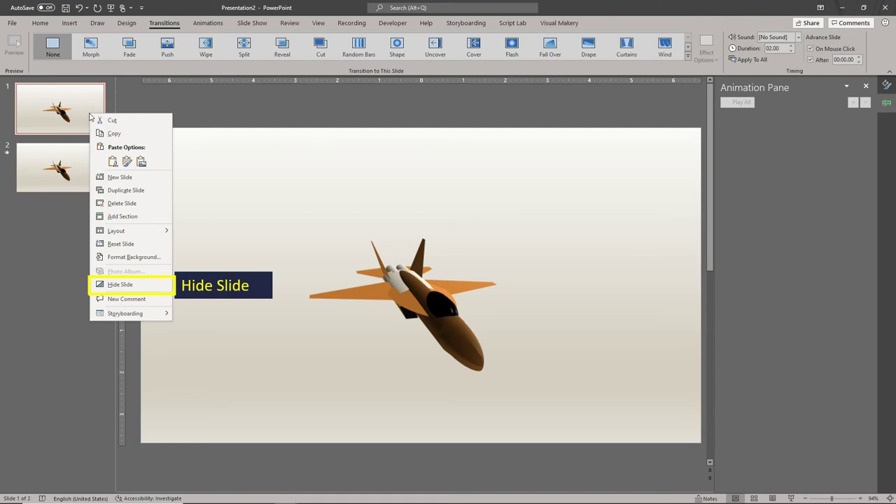
click(108, 285)
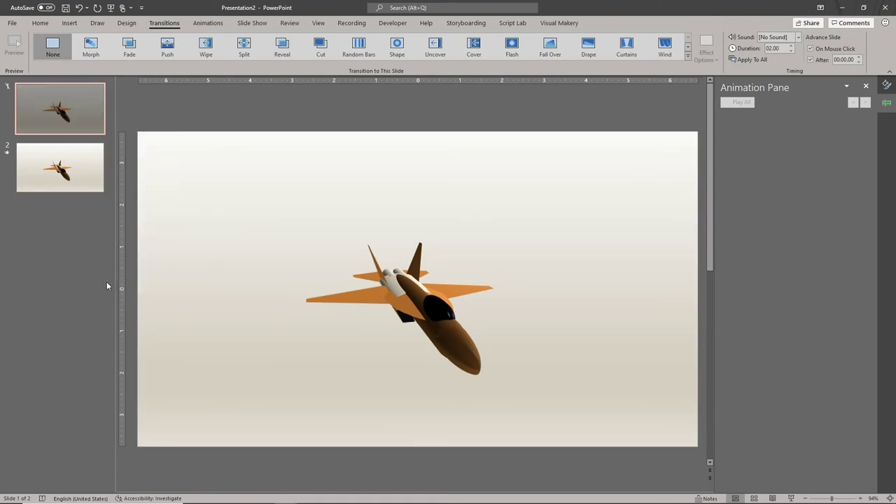
click(17, 25)
- Create an MPEG-4 video, targeting the Desktop\TEMP\TURNTABLE folder in Save As
click(49, 204)
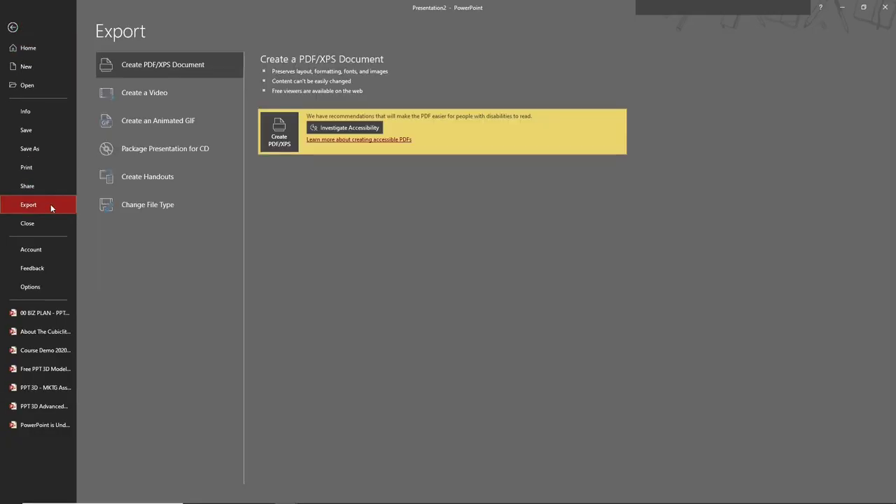
click(195, 98)
click(281, 204)
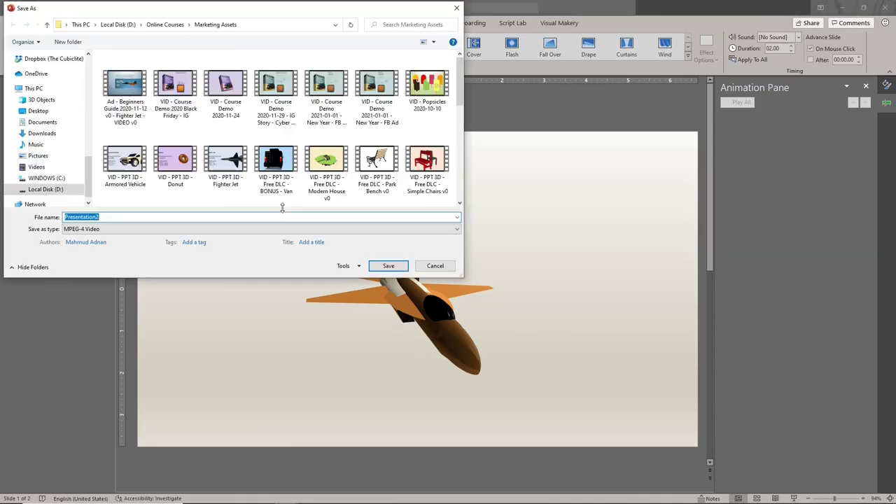
scroll(90, 87, up, 5)
click(38, 68)
double_click(126, 73)
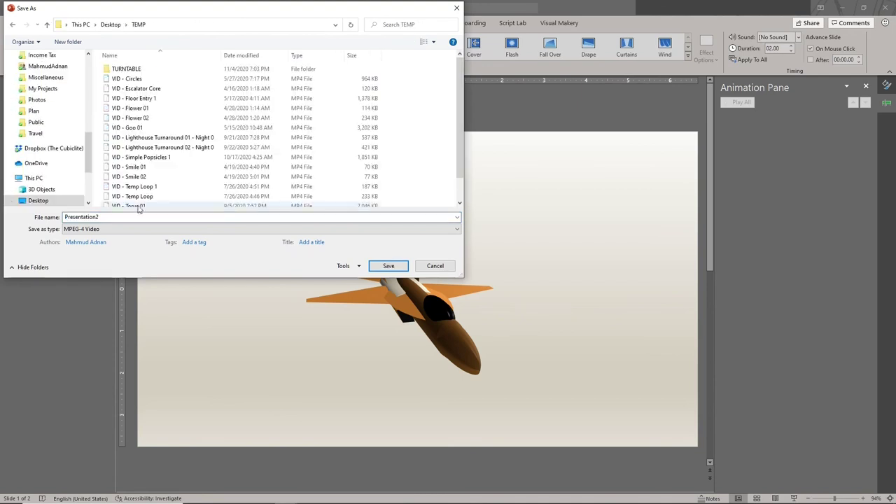
double_click(189, 69)
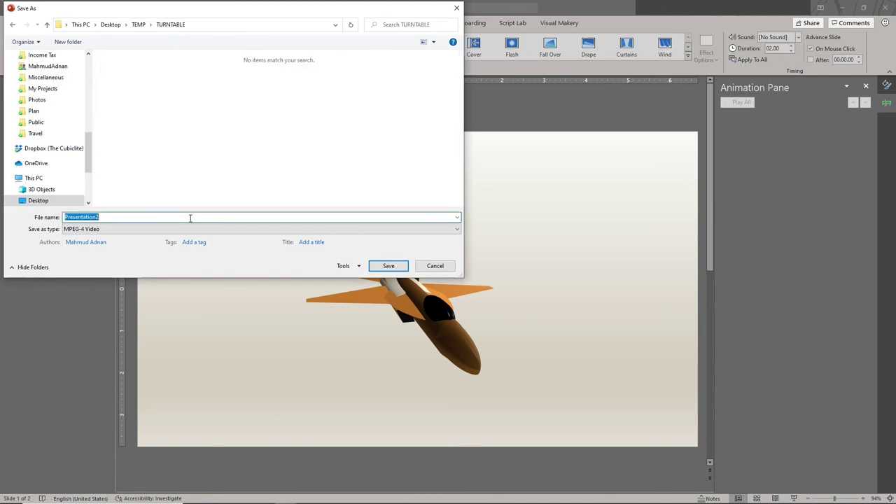